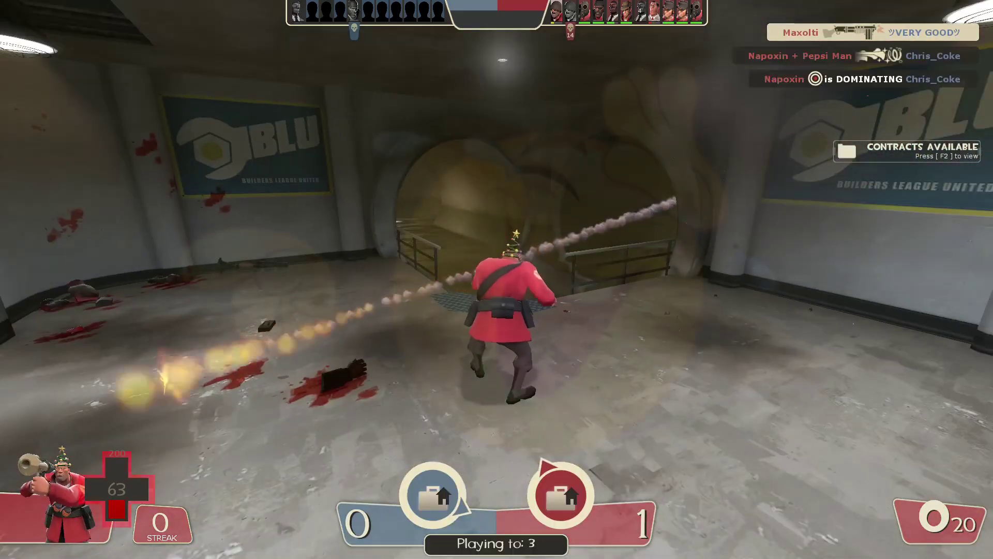
{"action": "type", "text": "r"}
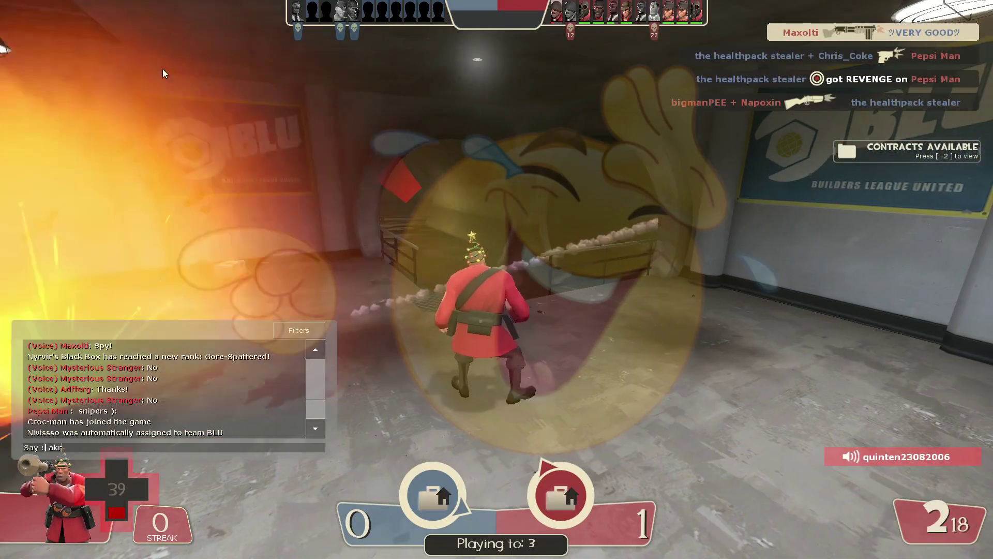
{"action": "type", "text": "rm"}
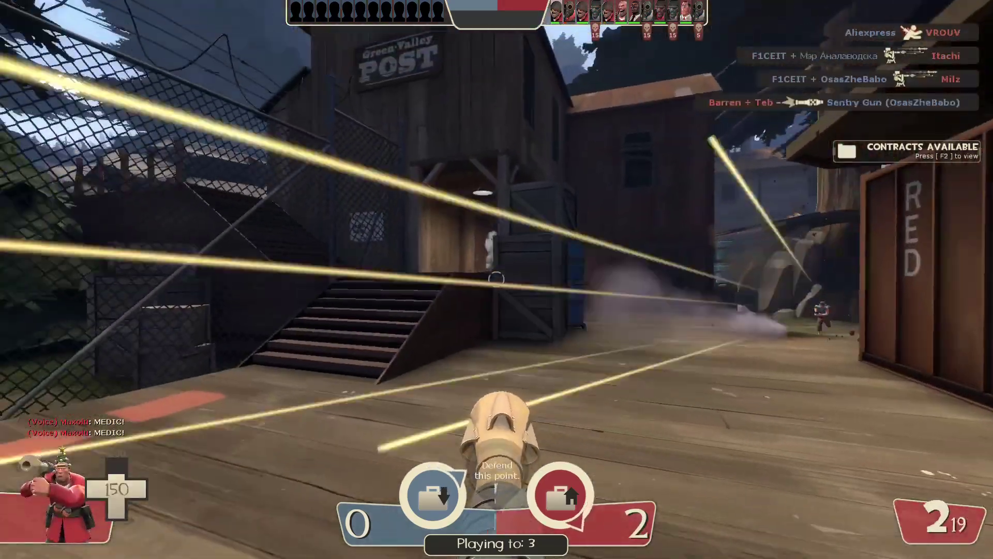
{"action": "left_click", "coordinate": [496, 279]}
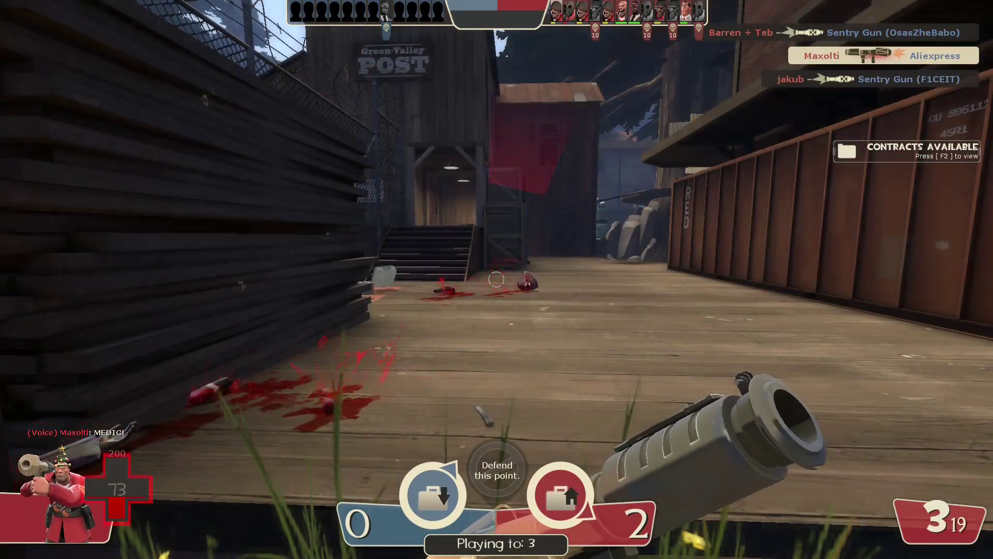
{"action": "key", "text": "z"}
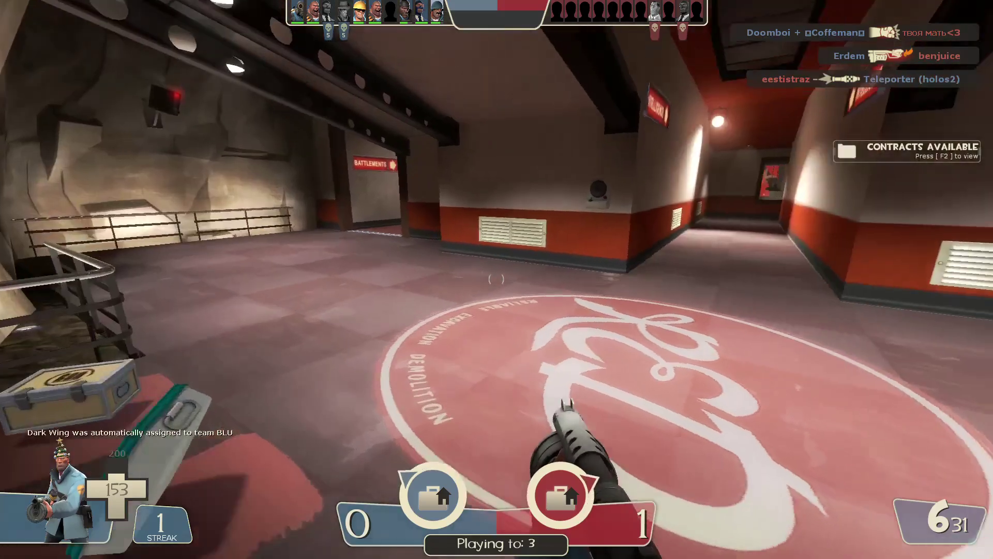